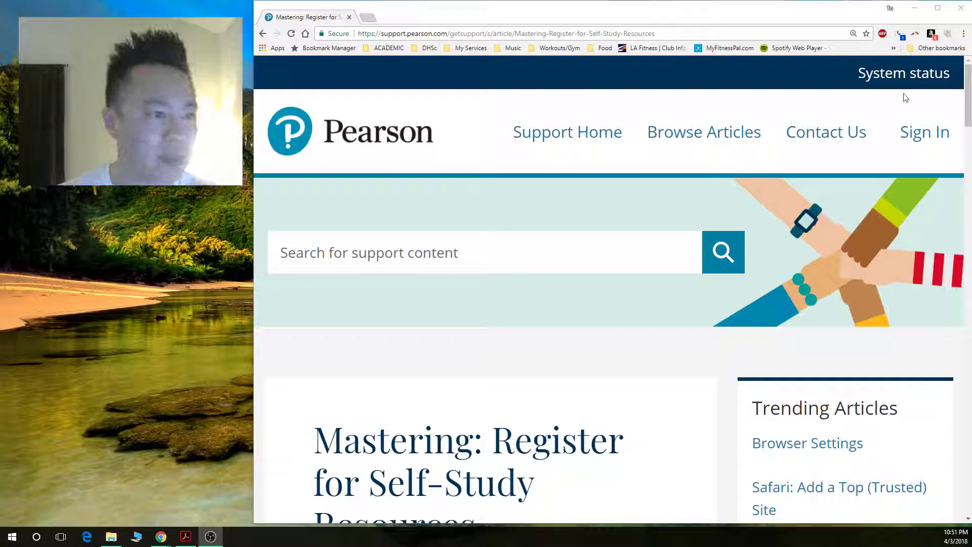
# - Scroll the 'Mastering: Register for Self-Study Resources' article to its Detailed Instructions, steps 1–3
pyautogui.moveTo(968, 89); pyautogui.dragTo(969, 100)
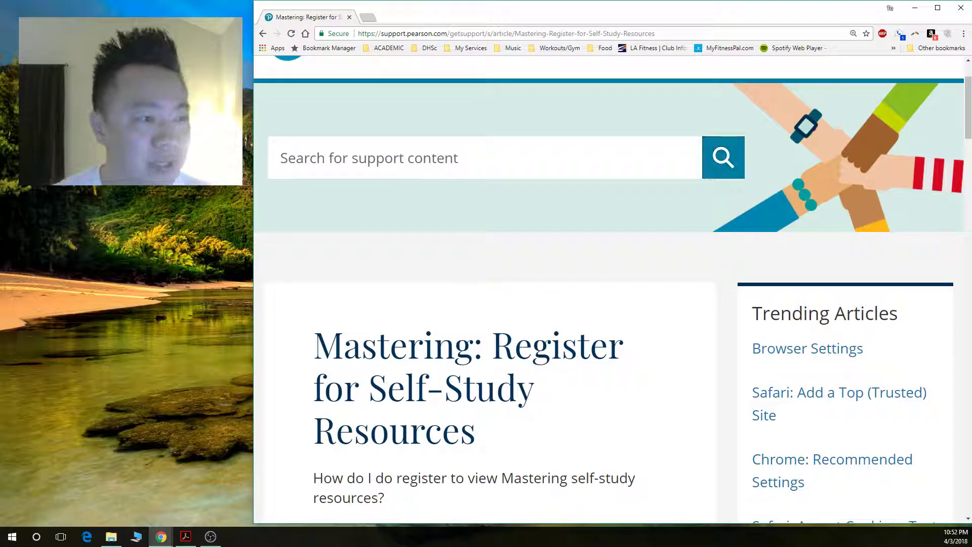
pyautogui.moveTo(969, 89); pyautogui.dragTo(968, 77)
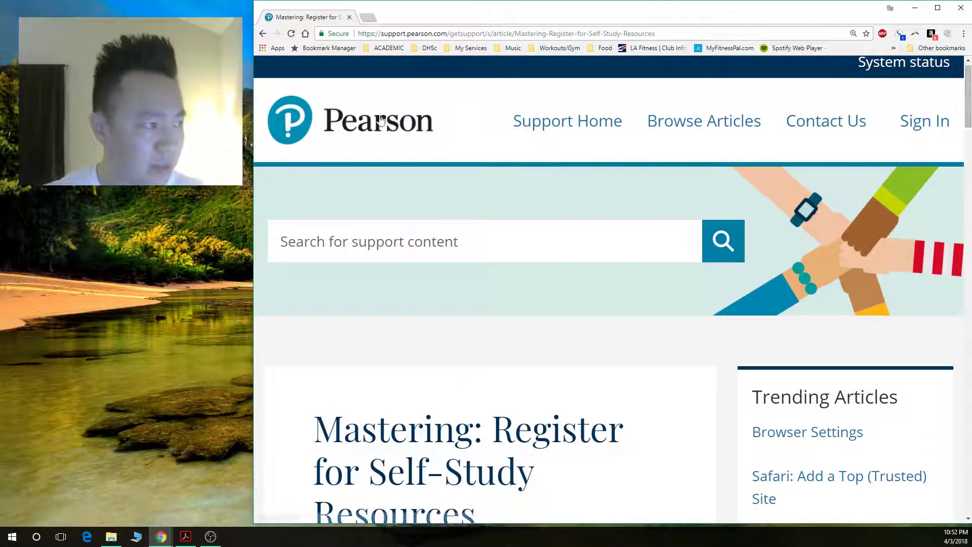
pyautogui.moveTo(968, 96); pyautogui.dragTo(969, 137)
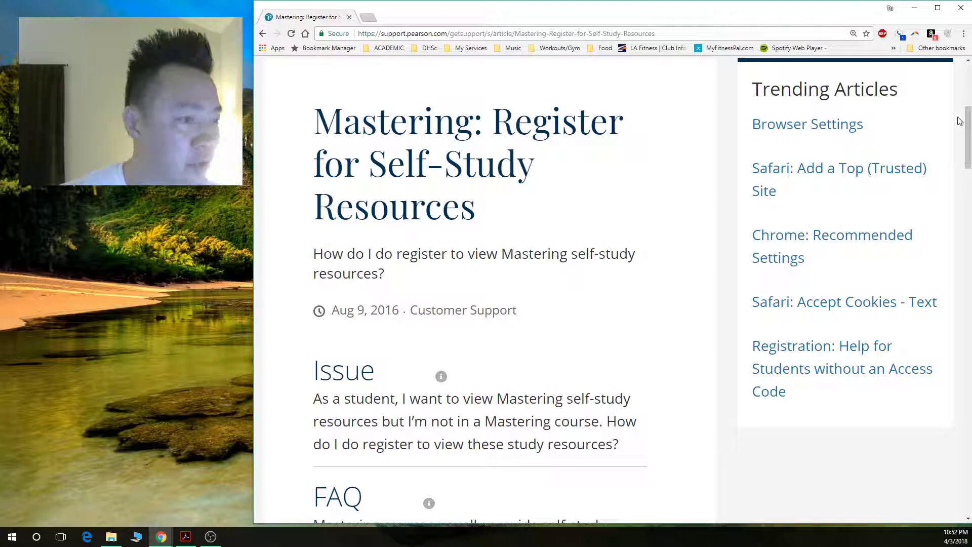
pyautogui.scroll(-1, 949, 128)
pyautogui.scroll(-18, 949, 128)
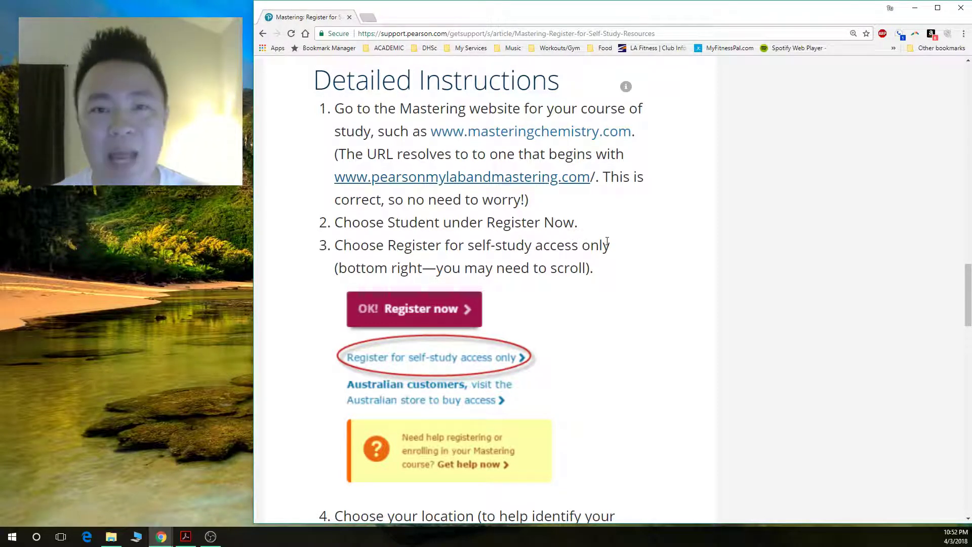
# - Open pearsonmylabandmastering.com in a new tab at 100% zoom and show the Browse by Discipline list
pyautogui.middleClick(380, 183)
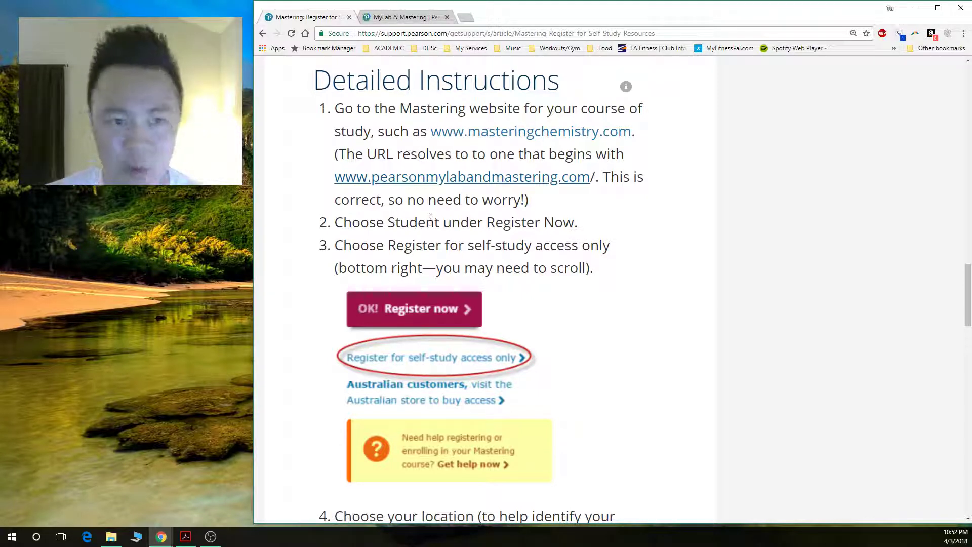
pyautogui.click(389, 18)
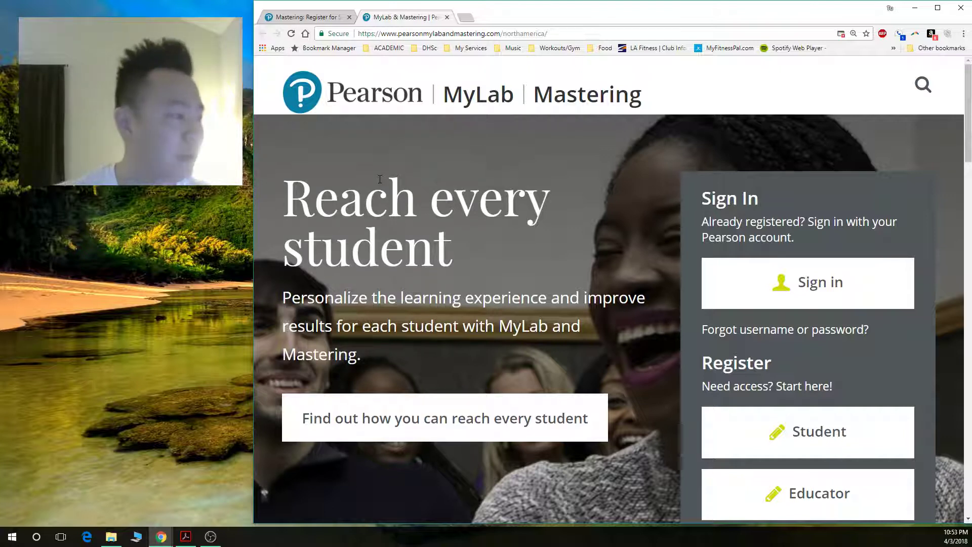
pyautogui.click(923, 86)
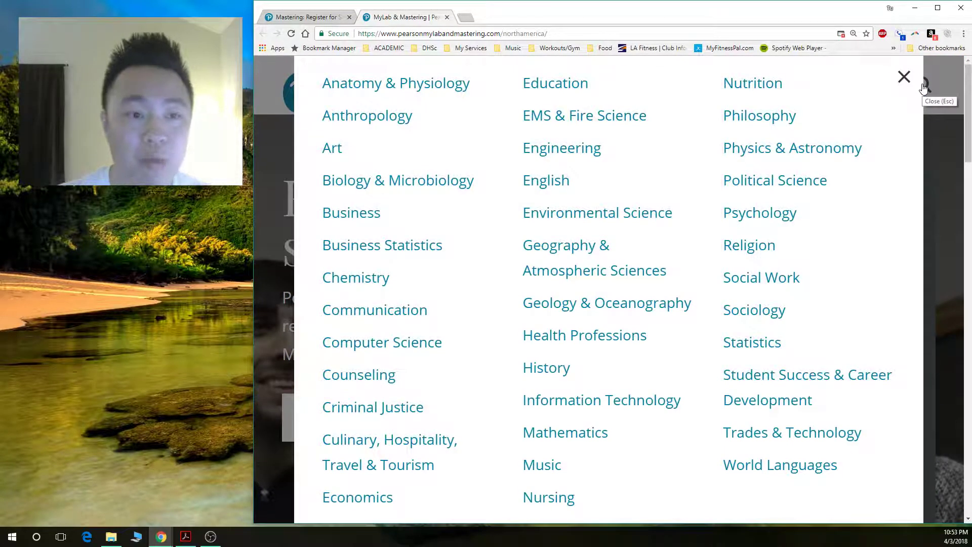
pyautogui.click(939, 87)
pyautogui.hotkey('ctrl', '-')
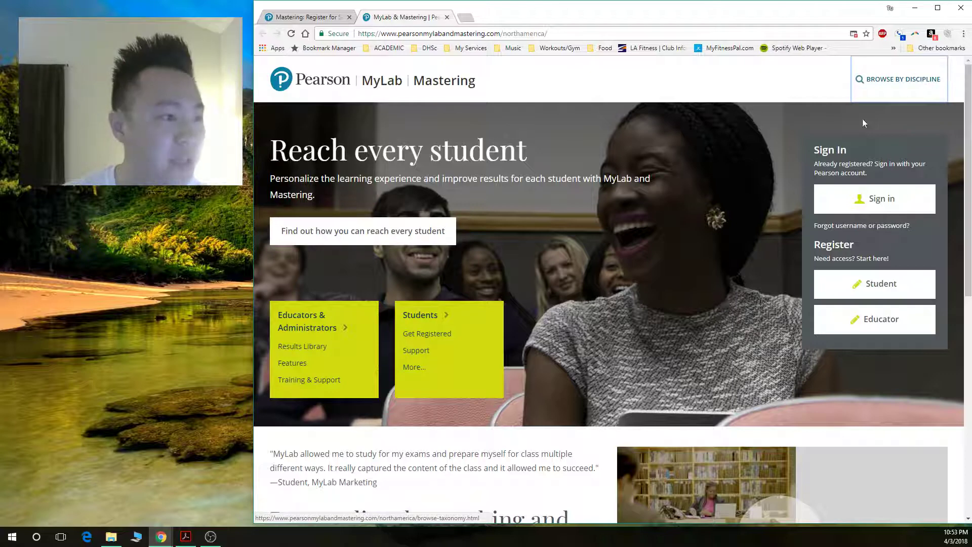
pyautogui.click(899, 86)
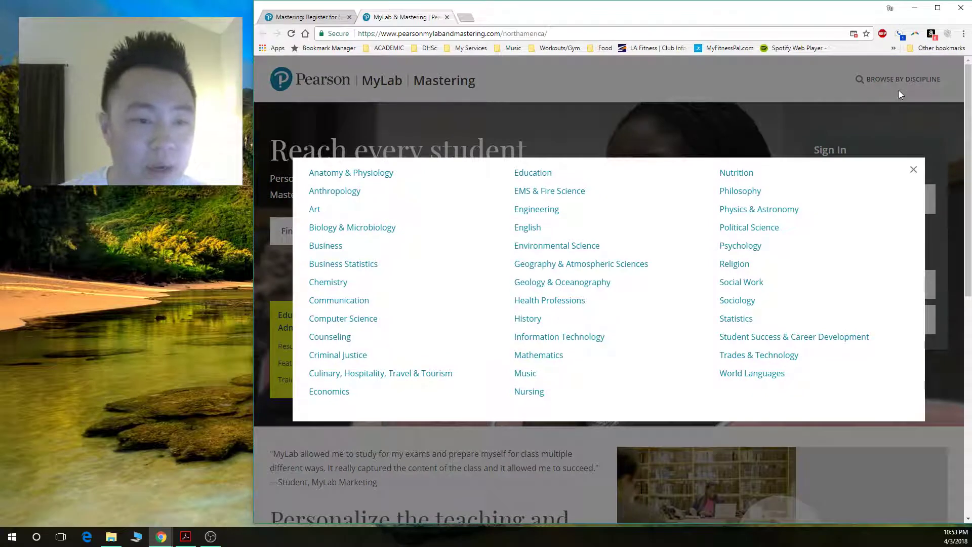
# - Pick Biology & Microbiology, open Mastering Biology, and begin student registration
pyautogui.click(364, 232)
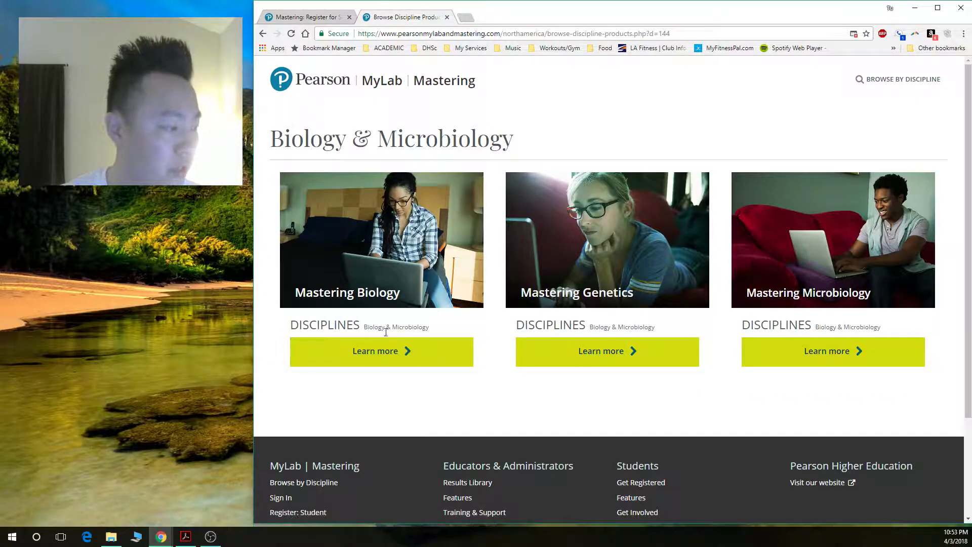
pyautogui.click(382, 351)
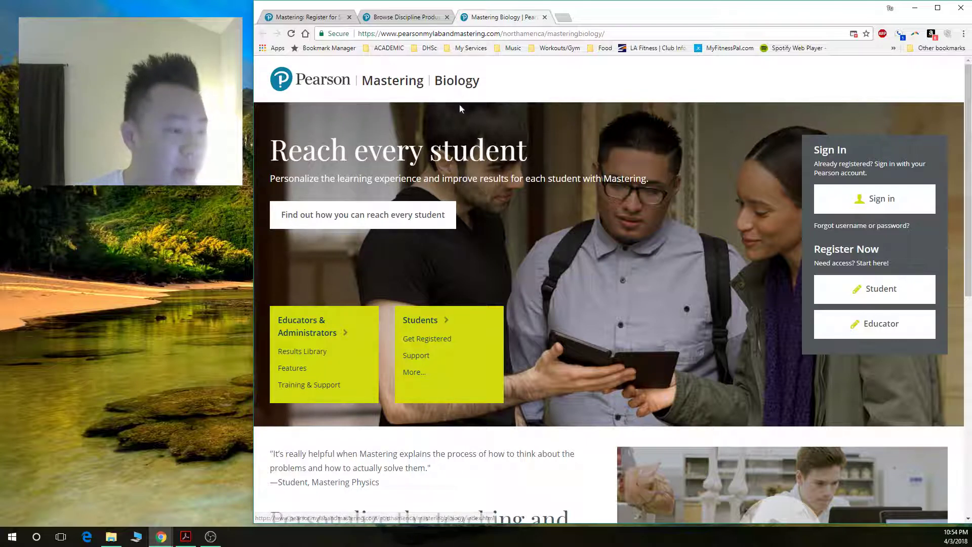
pyautogui.click(887, 290)
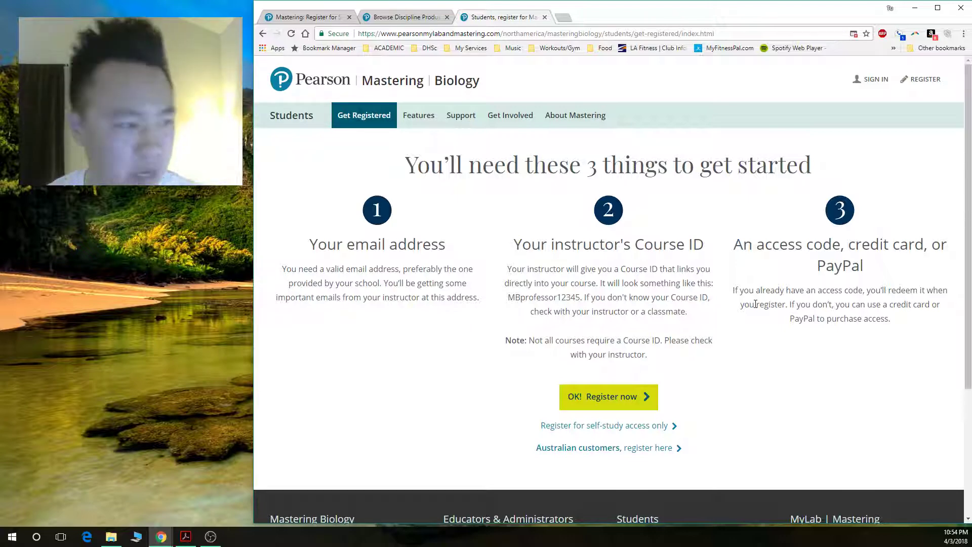
# - Zoom the Get Registered page to 175% and scroll down to the registration options
pyautogui.hotkey('ctrl', '+')
pyautogui.hotkey('ctrl', '+')
pyautogui.hotkey('ctrl', '+')
pyautogui.hotkey('ctrl', '+')
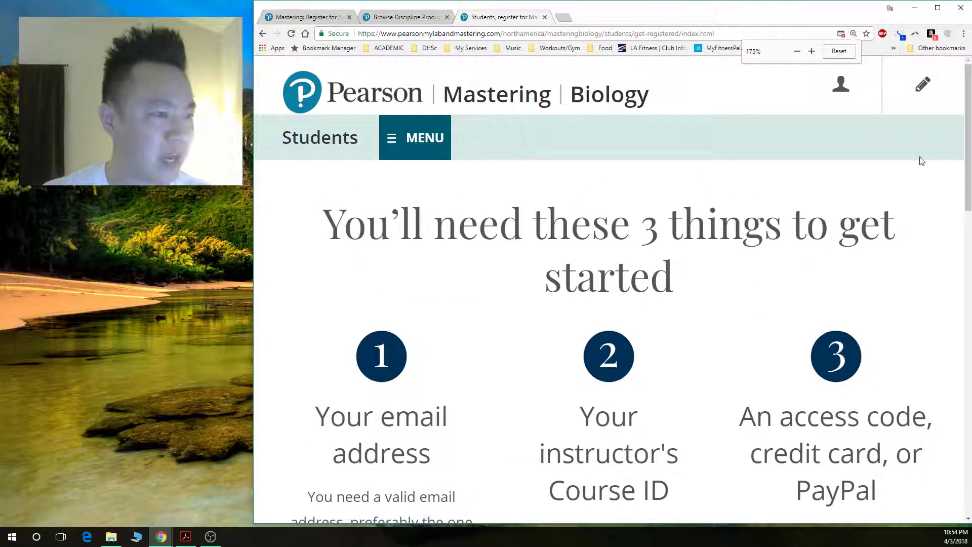
pyautogui.moveTo(969, 144); pyautogui.dragTo(964, 377)
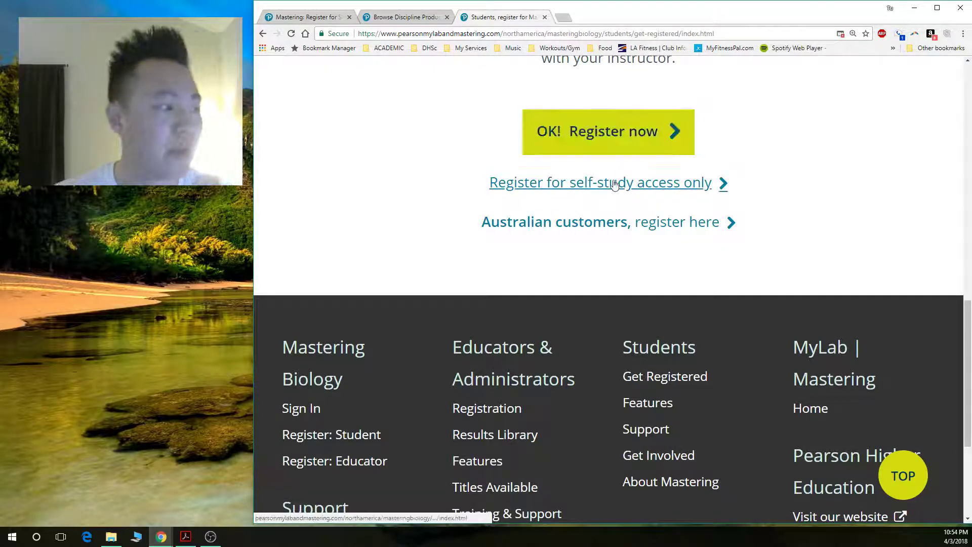
# - Choose self-study access only, zoom out to 150%, and select In U.S. or Canada
pyautogui.click(696, 195)
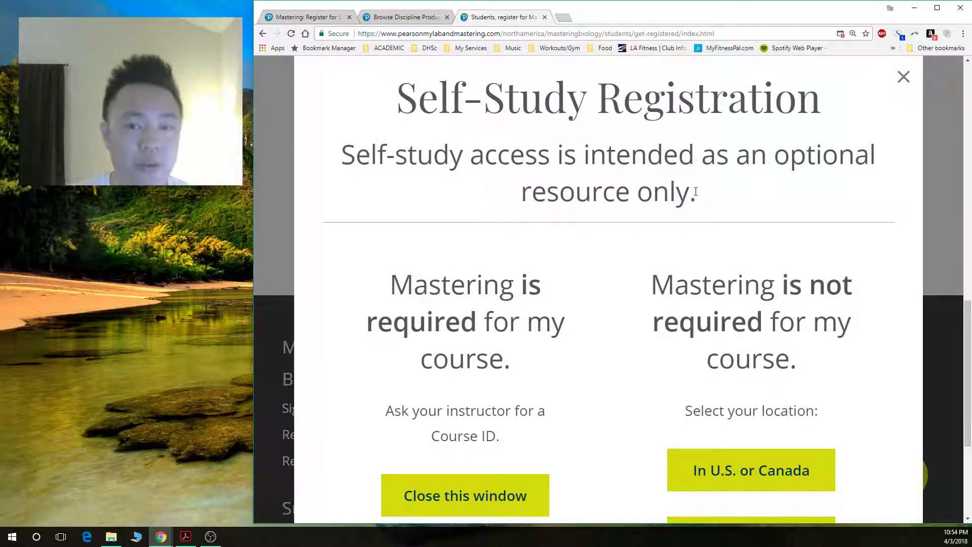
pyautogui.hotkey('ctrl', '-')
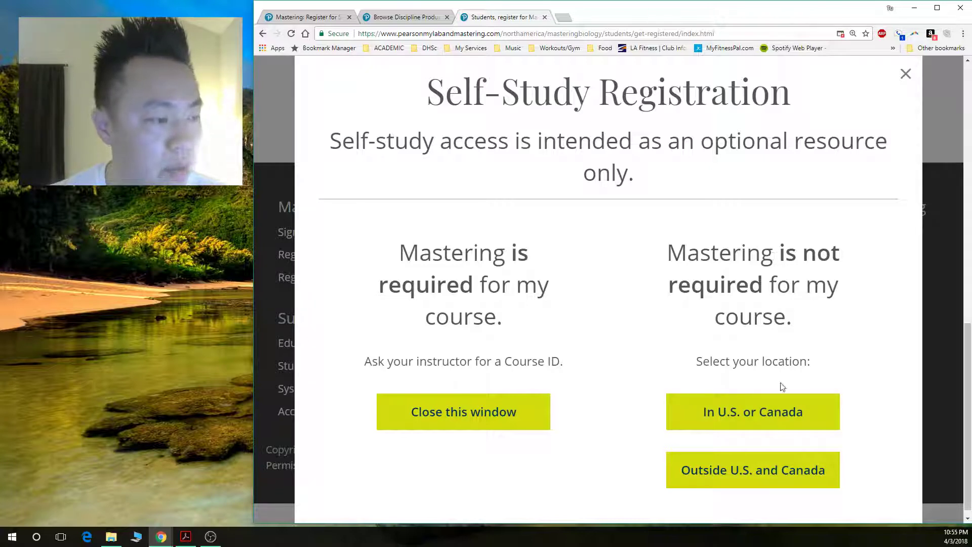
pyautogui.click(779, 423)
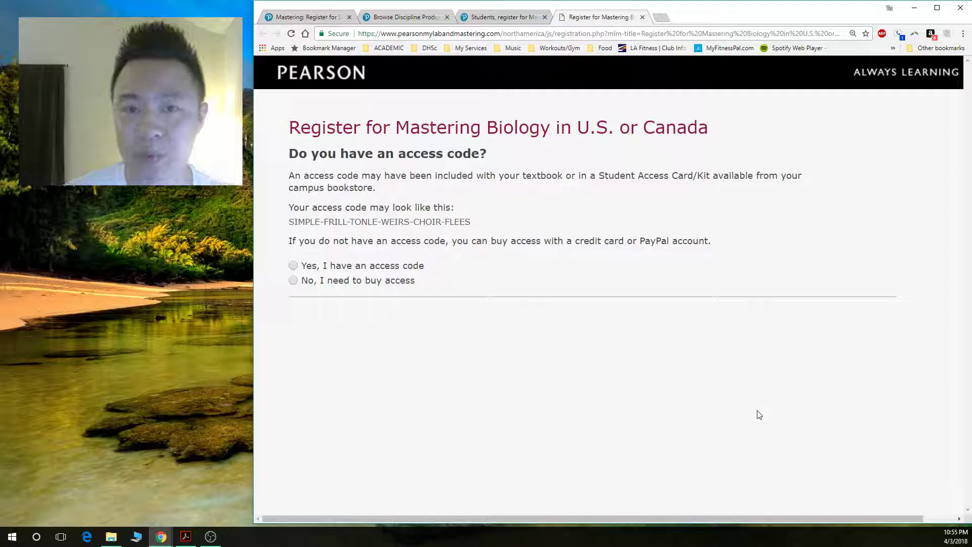
# - Confirm having an access code and select Campbell Essential Biology, 6/e from all books
pyautogui.click(402, 273)
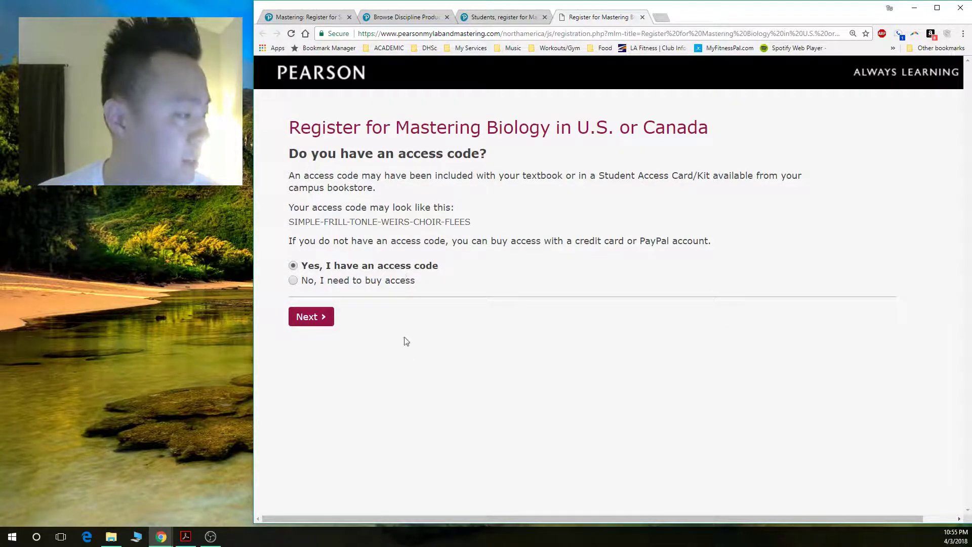
pyautogui.click(313, 317)
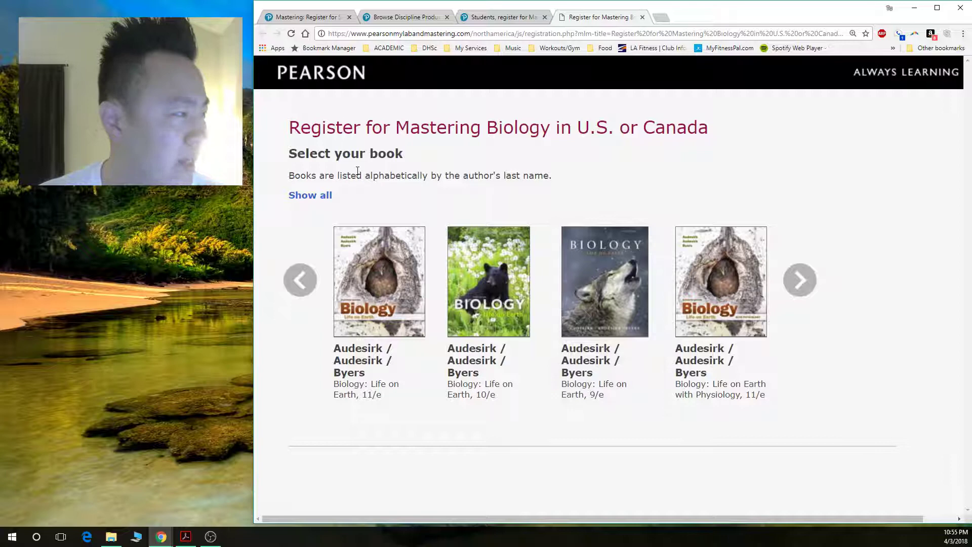
pyautogui.click(325, 197)
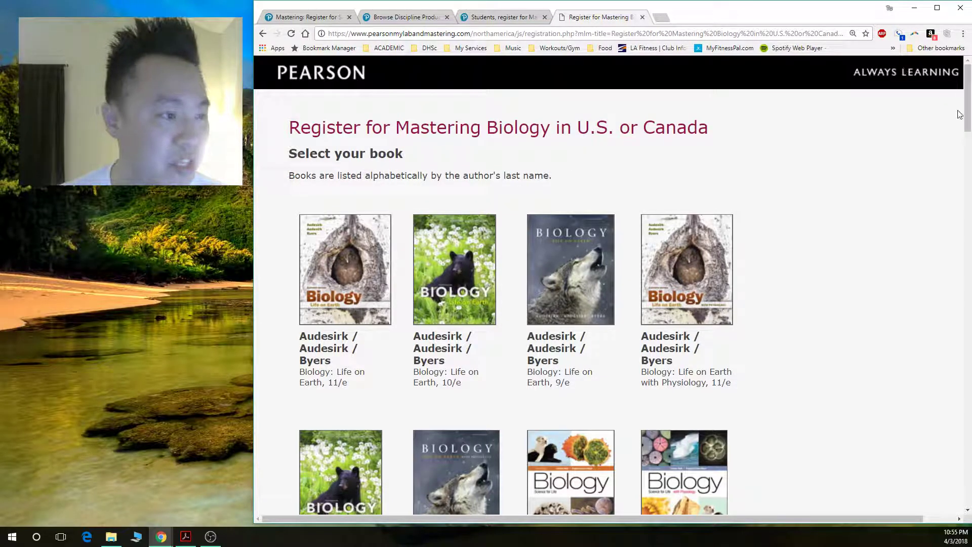
pyautogui.moveTo(967, 112); pyautogui.dragTo(958, 372)
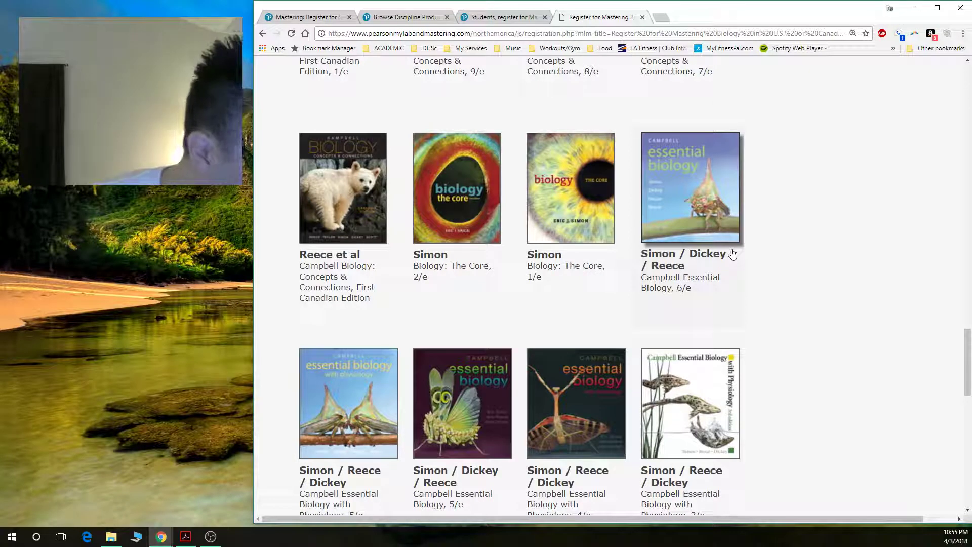
pyautogui.click(694, 269)
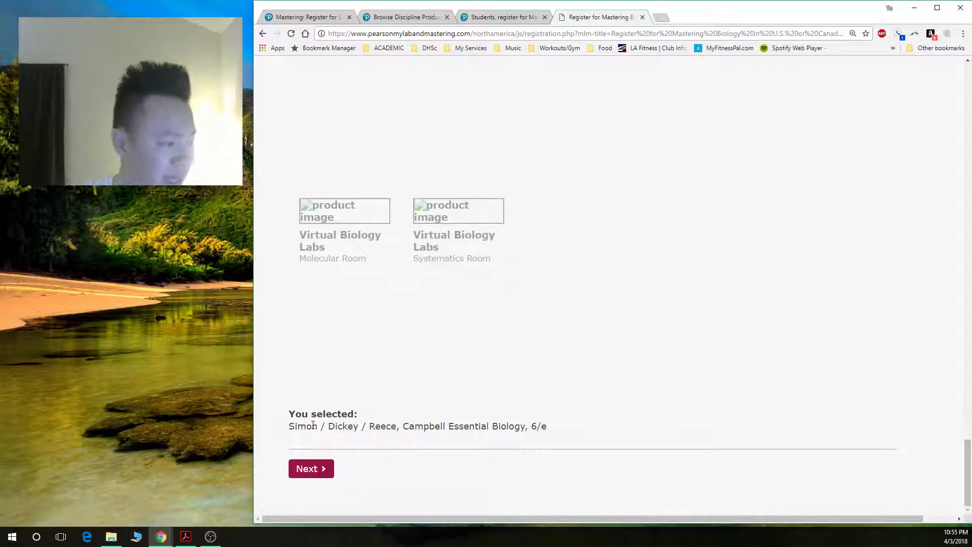
pyautogui.click(326, 476)
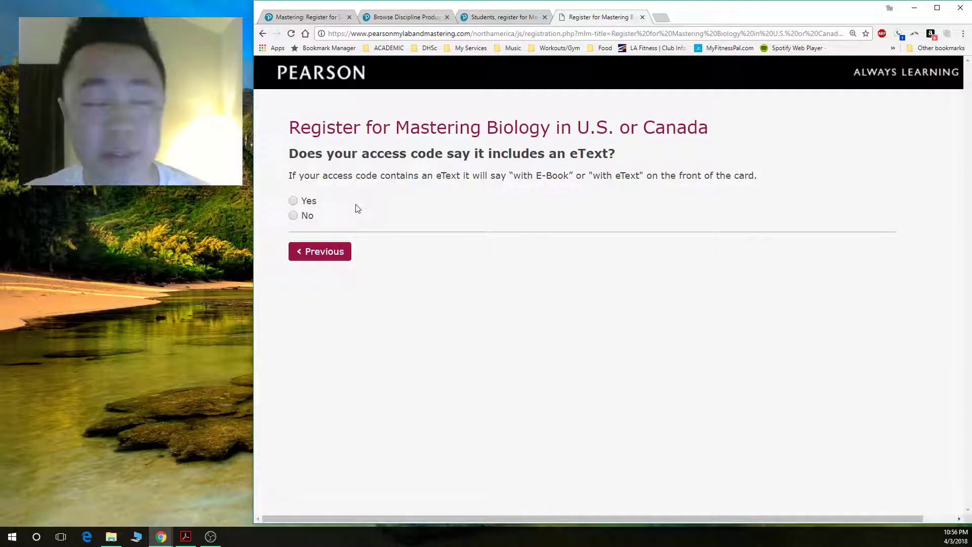
# - Answer Yes to the eText question and continue to the License Agreement
pyautogui.click(306, 202)
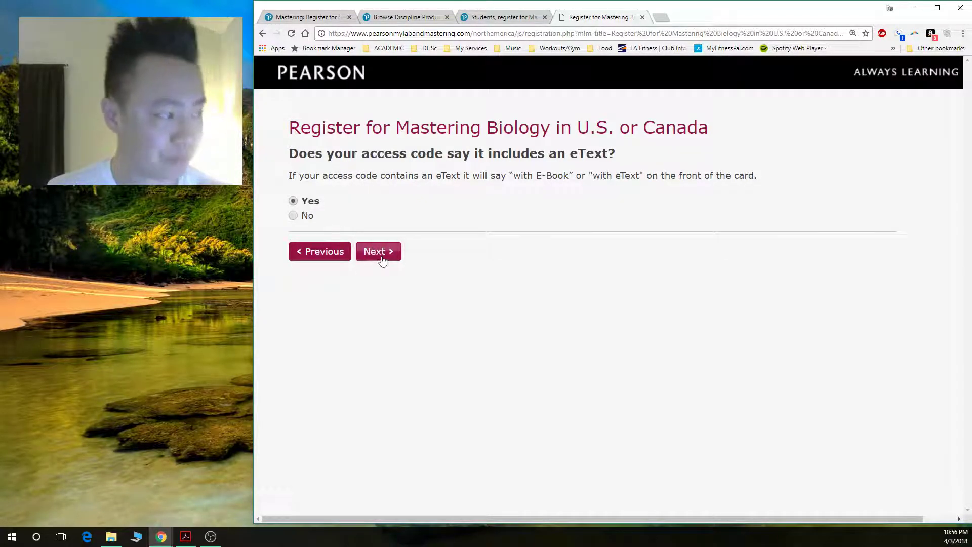
pyautogui.click(380, 253)
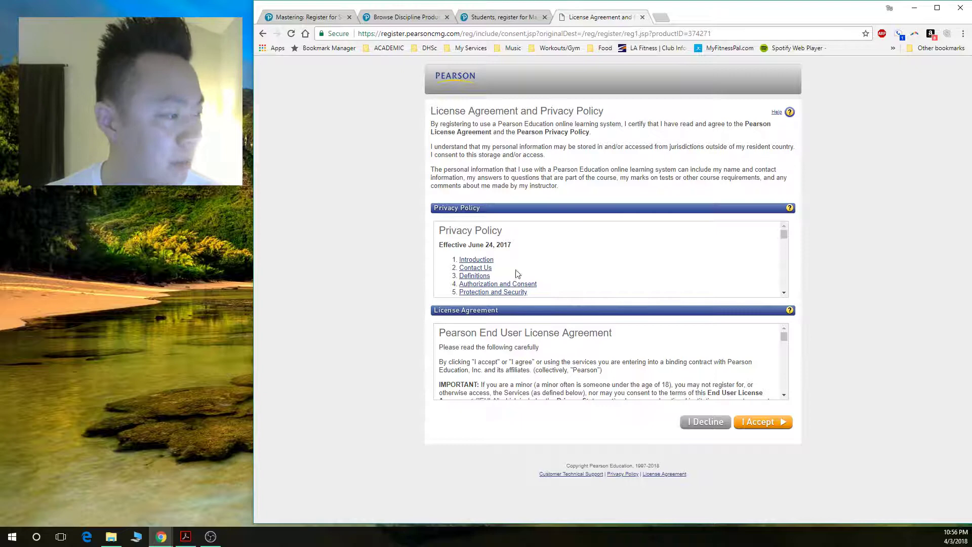
# - Accept the license agreement and choose Yes for an existing Pearson account
pyautogui.click(759, 424)
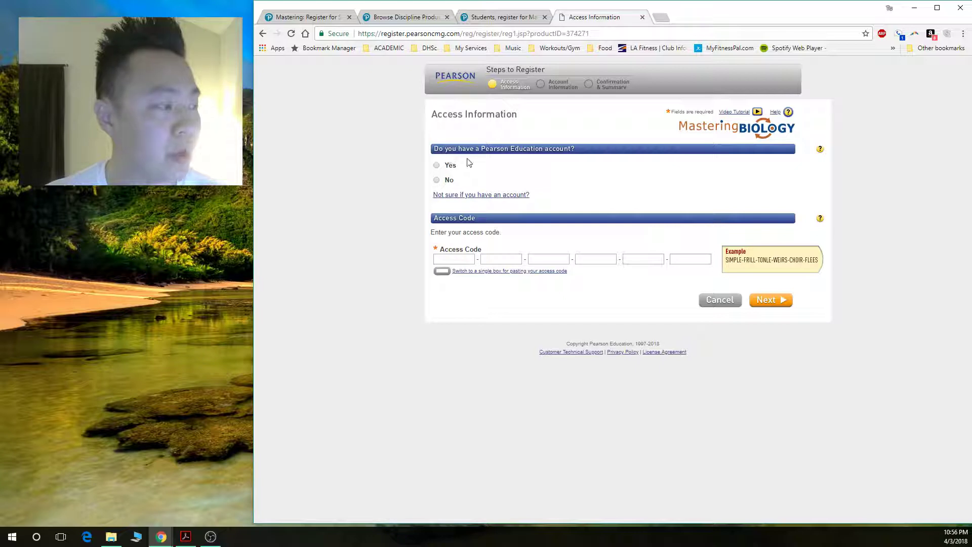
pyautogui.click(437, 166)
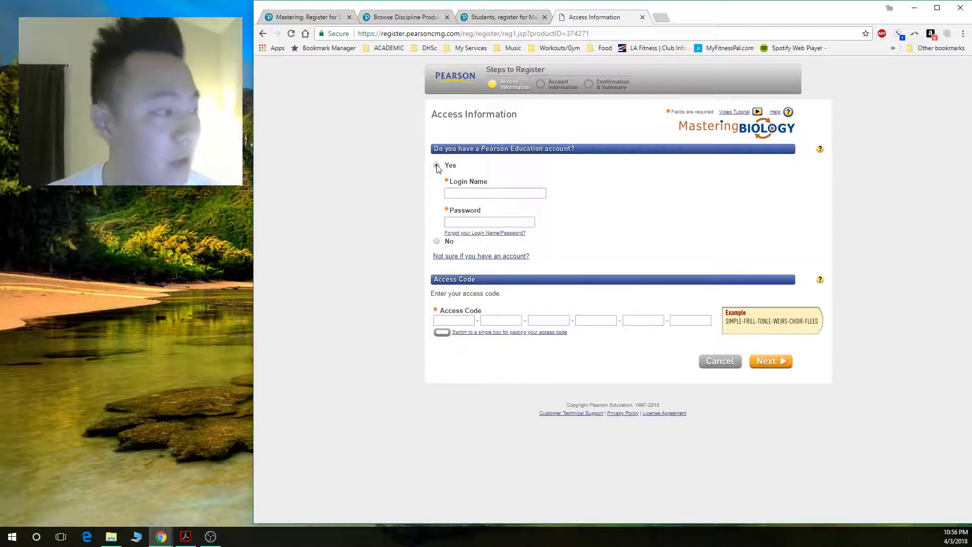
pyautogui.click(437, 241)
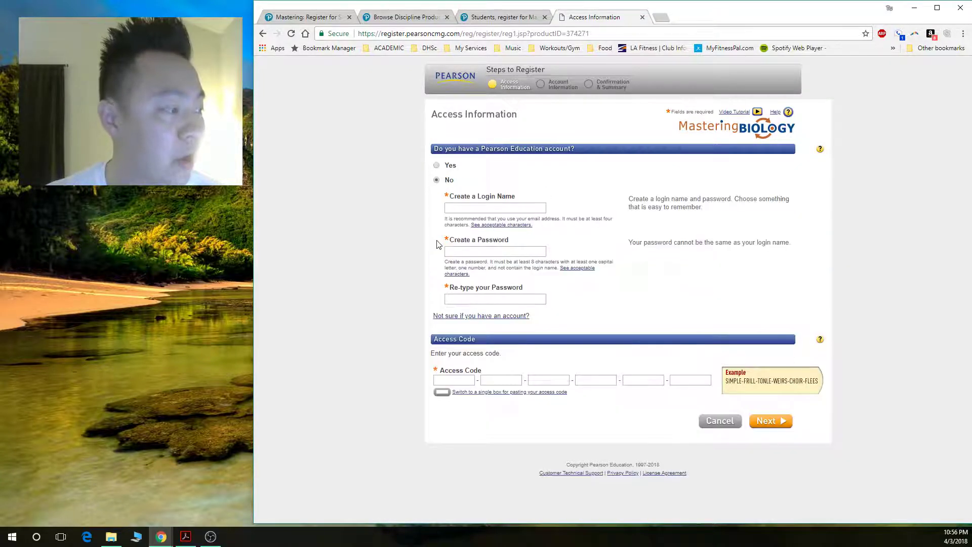
pyautogui.click(437, 167)
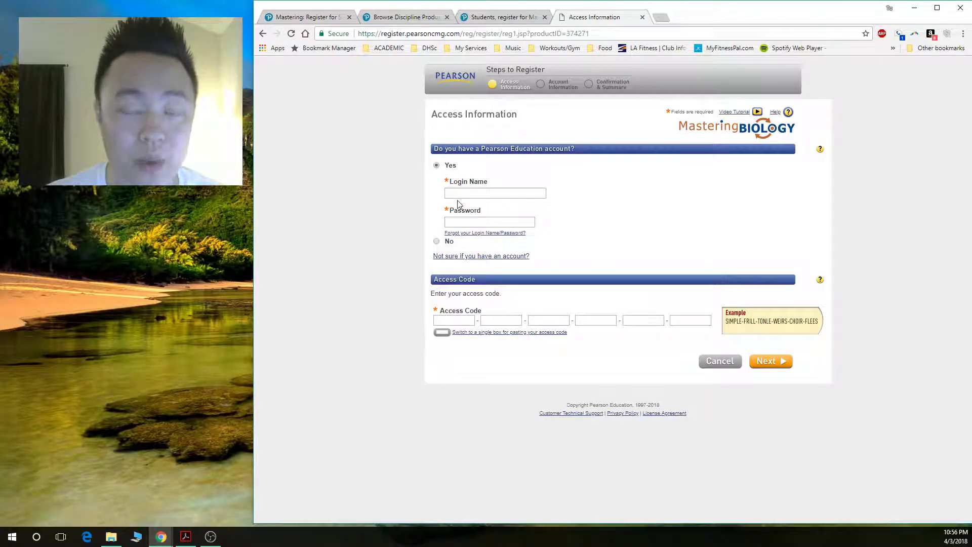